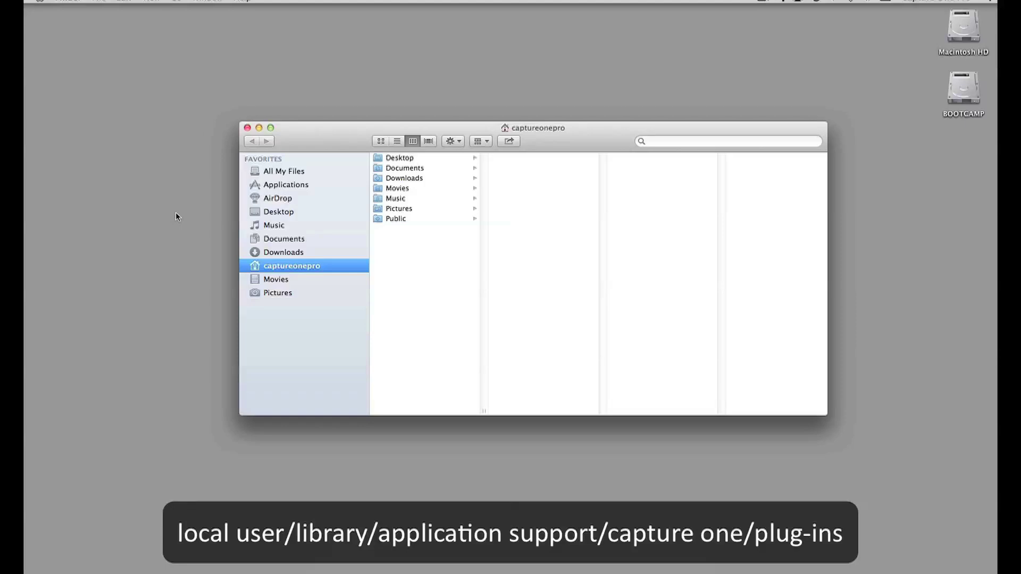
- Open the hidden user Library and browse to Application Support > Capture One > Plug-ins
{"action": "left_click", "coordinate": [180, 3]}
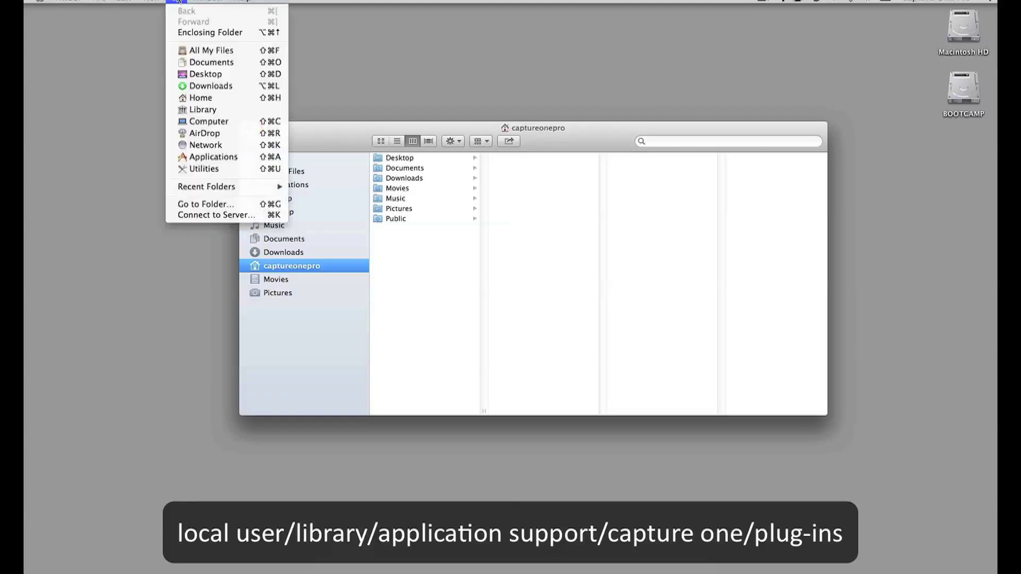
{"action": "key", "text": "alt"}
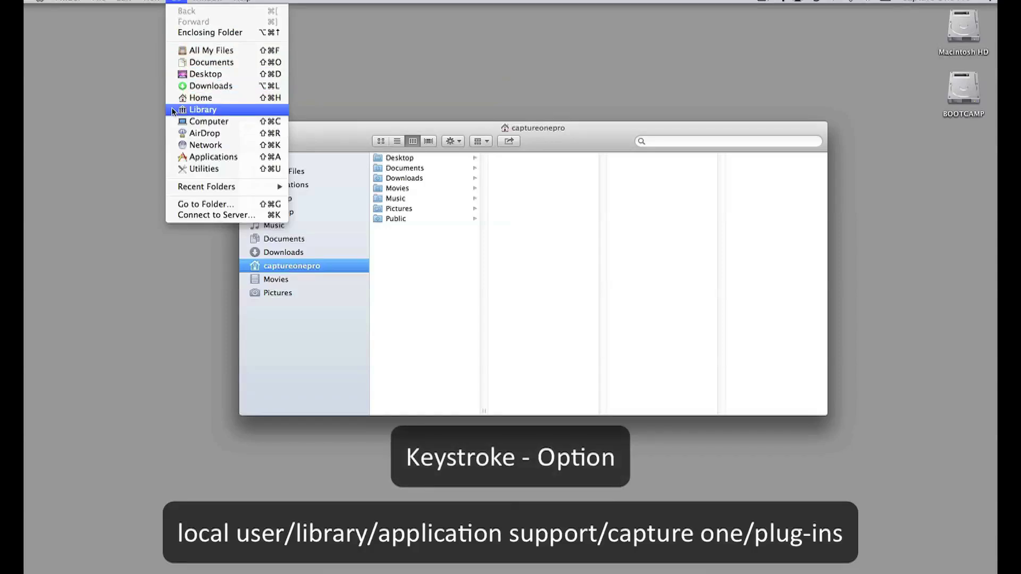
{"action": "left_click", "coordinate": [202, 109]}
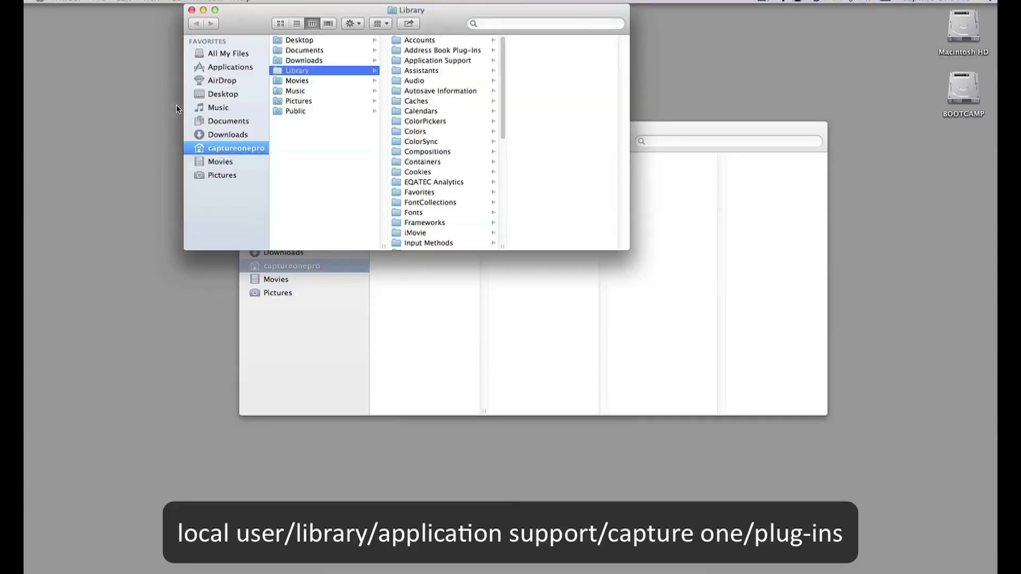
{"action": "left_click_drag", "start_coordinate": [440, 14], "coordinate": [384, 88]}
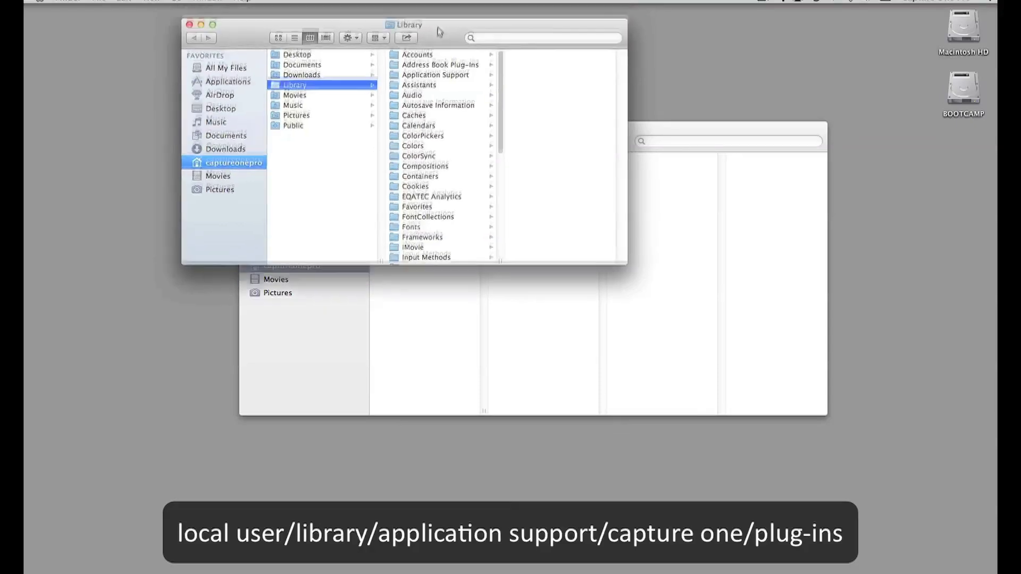
{"action": "left_click", "coordinate": [400, 136]}
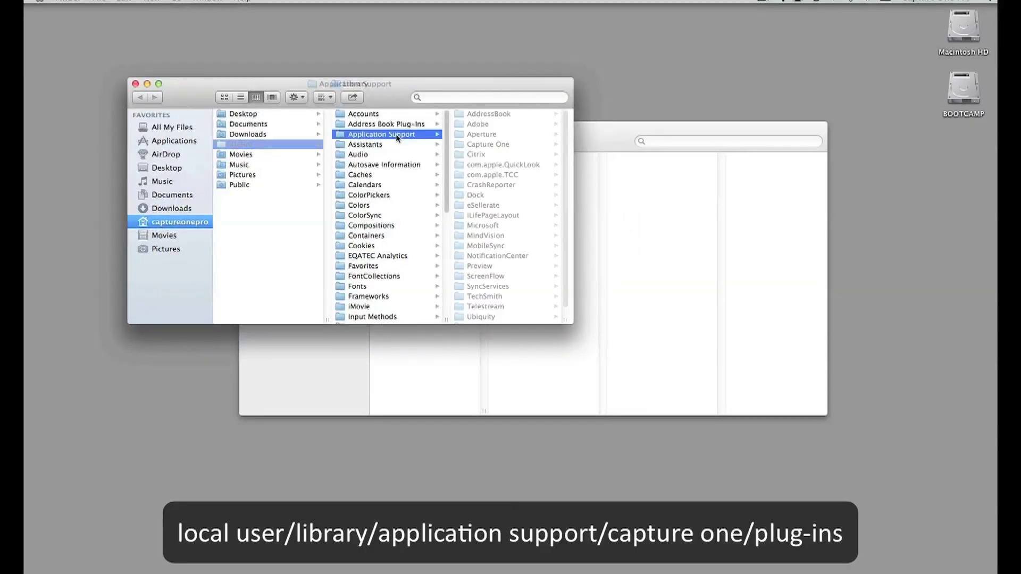
{"action": "left_click", "coordinate": [482, 145]}
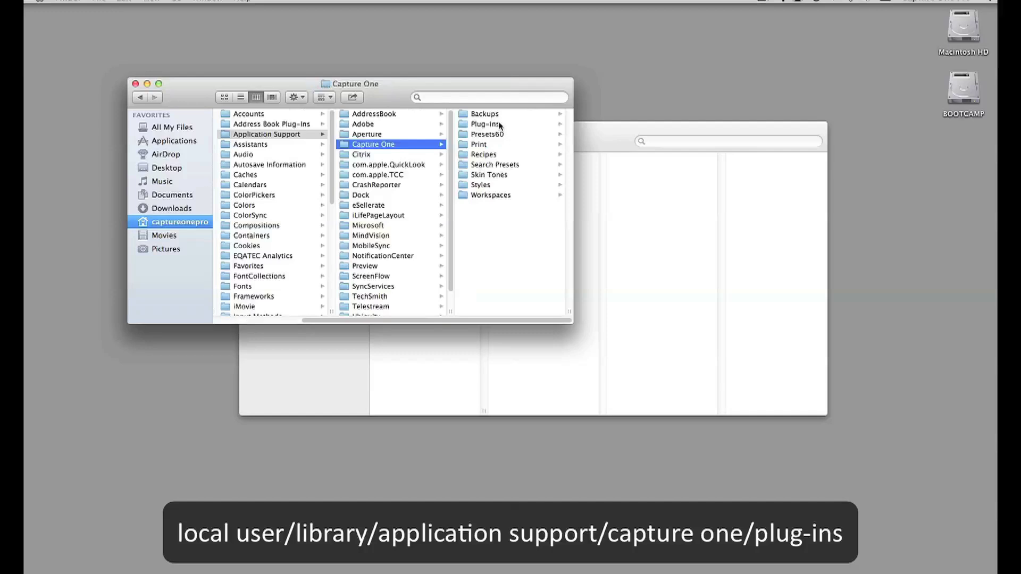
{"action": "left_click", "coordinate": [487, 124]}
- Drag ProfotoStudio.bundle from Downloads into the Plug-ins folder
{"action": "left_click_drag", "start_coordinate": [622, 130], "coordinate": [630, 253]}
{"action": "left_click", "coordinate": [466, 294]}
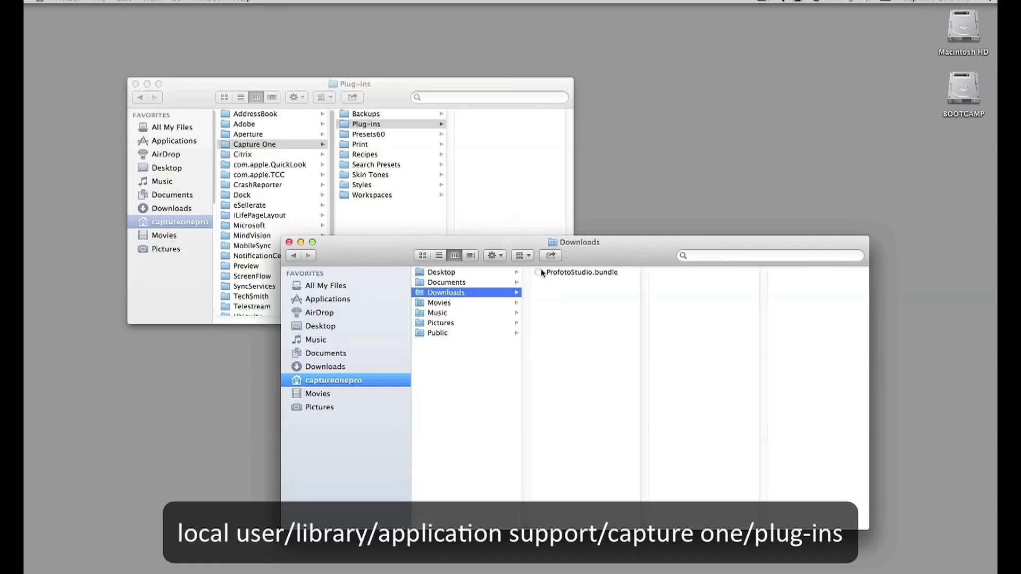
{"action": "left_click_drag", "start_coordinate": [542, 272], "coordinate": [492, 139]}
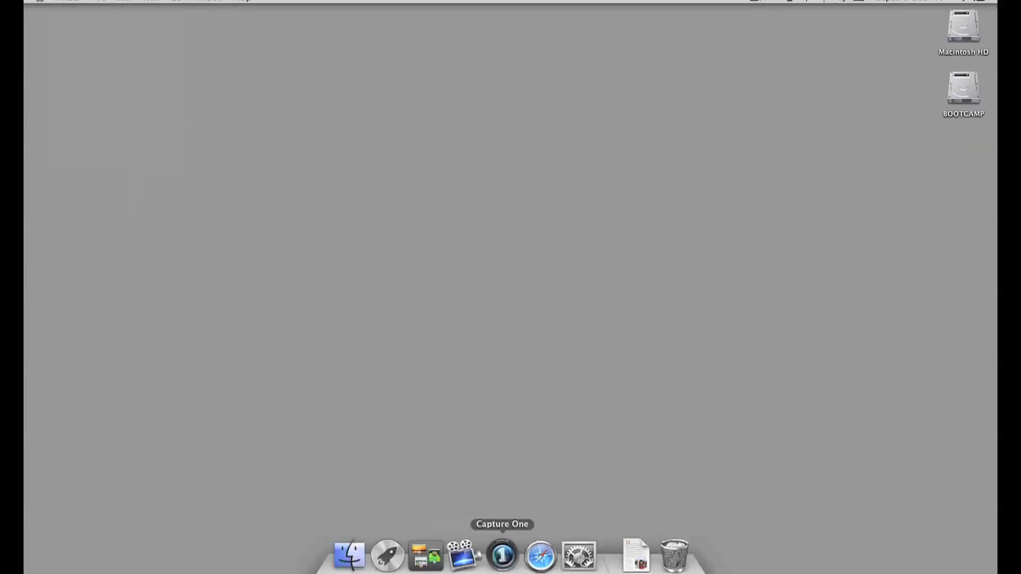
- Launch Capture One from the Dock, opening the Profoto Capture & Lighting Integration session
{"action": "left_click", "coordinate": [502, 552]}
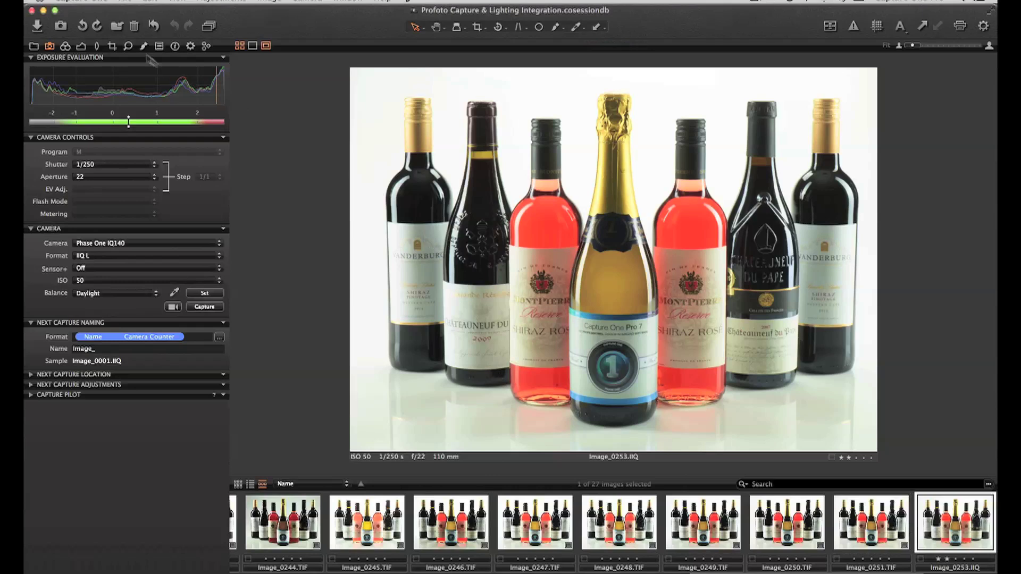
- Add the Light Control tool and place it directly below Exposure Evaluation
{"action": "right_click", "coordinate": [51, 47]}
{"action": "mouse_move", "coordinate": [79, 50]}
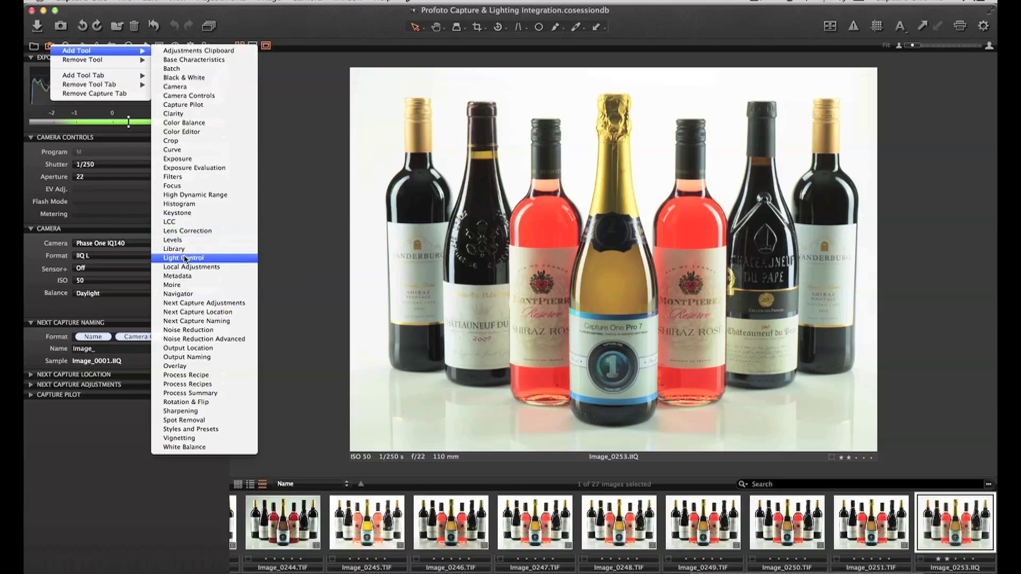
{"action": "left_click", "coordinate": [206, 260]}
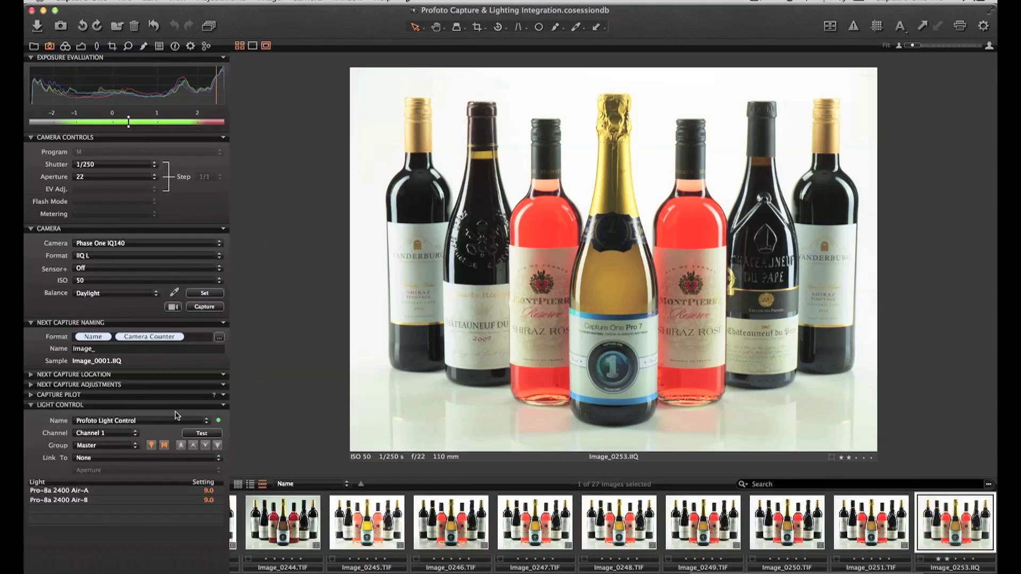
{"action": "left_click_drag", "start_coordinate": [171, 406], "coordinate": [174, 134]}
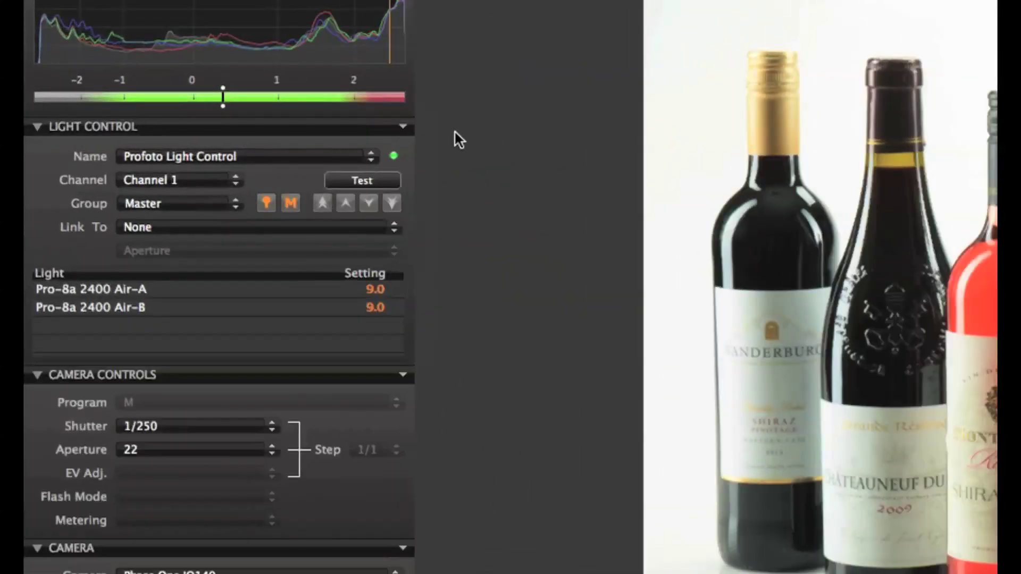
- Switch Light Control to Group A and step Air-A's power by stops and tenths, ending at 8.0
{"action": "left_click", "coordinate": [235, 181]}
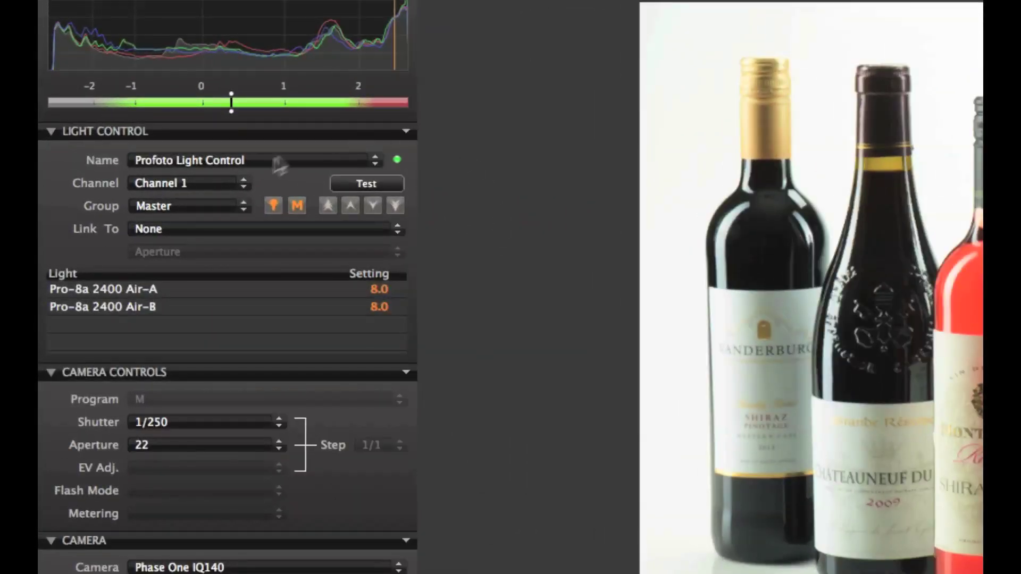
{"action": "left_click", "coordinate": [242, 206]}
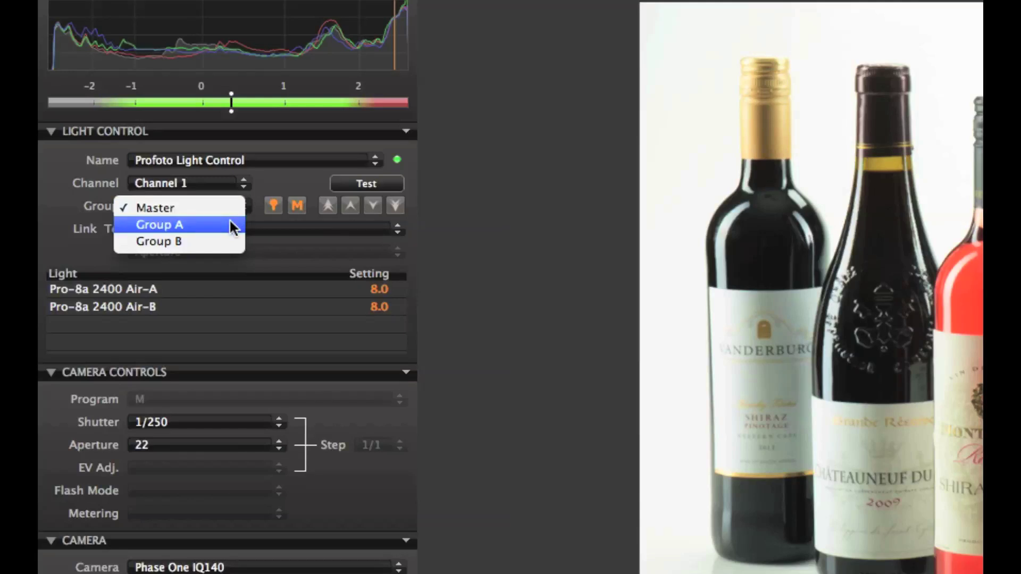
{"action": "left_click", "coordinate": [229, 226]}
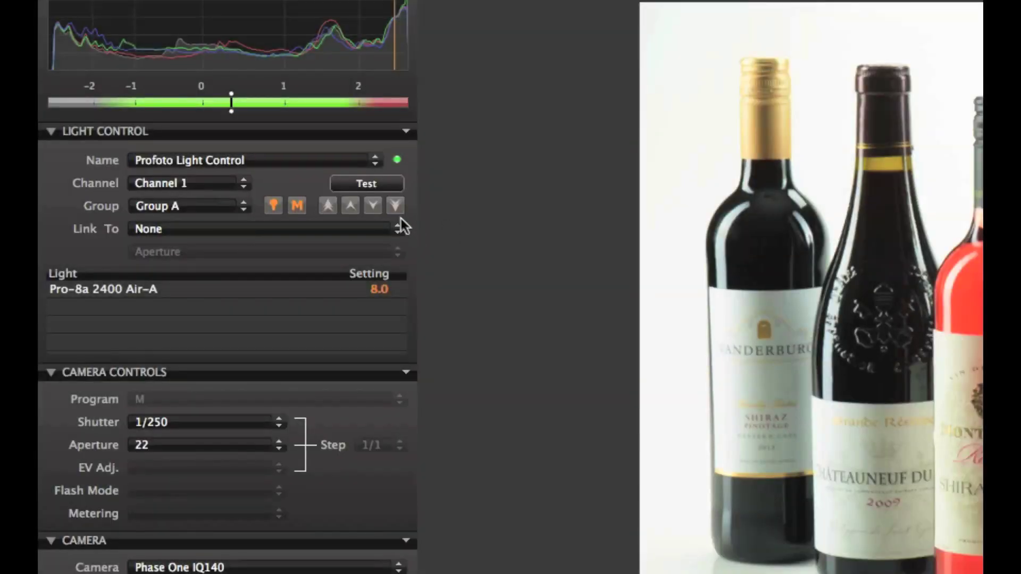
{"action": "left_click", "coordinate": [397, 205]}
{"action": "left_click", "coordinate": [327, 206]}
{"action": "left_click", "coordinate": [376, 207]}
{"action": "left_click", "coordinate": [350, 208]}
- Switch Light Control to Master and test both flashes a full stop down and back up to 8.0
{"action": "left_click", "coordinate": [242, 206]}
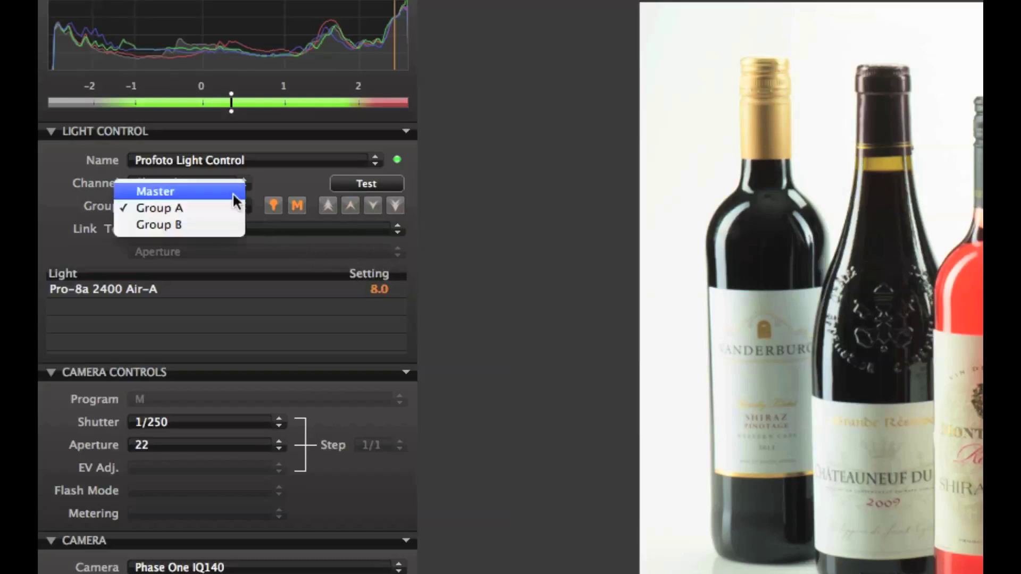
{"action": "left_click", "coordinate": [236, 193]}
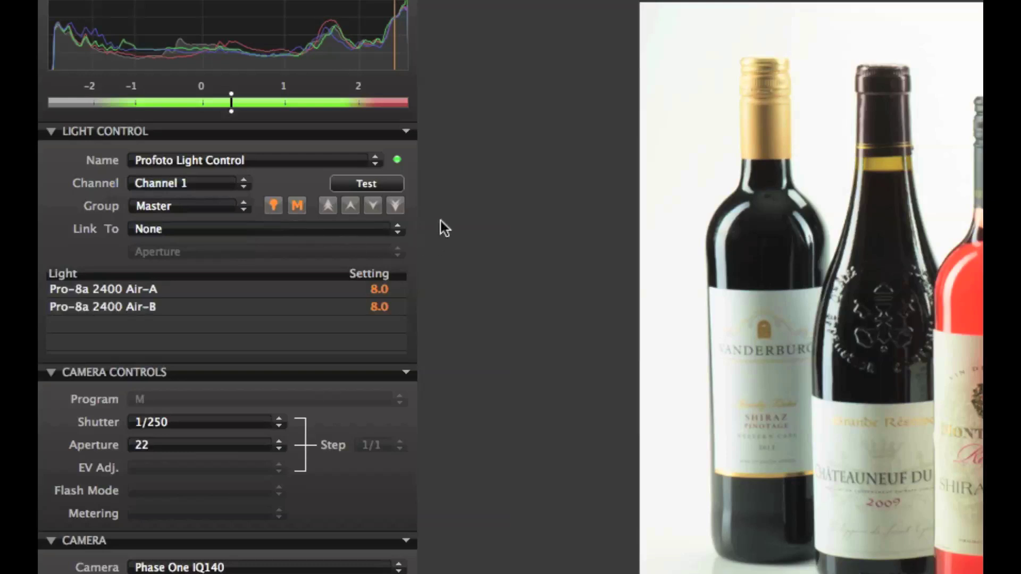
{"action": "left_click", "coordinate": [395, 206]}
{"action": "left_click", "coordinate": [330, 205]}
- Link Master group power to Aperture, bringing both flashes to 7.0 at f/16
{"action": "left_click", "coordinate": [393, 232]}
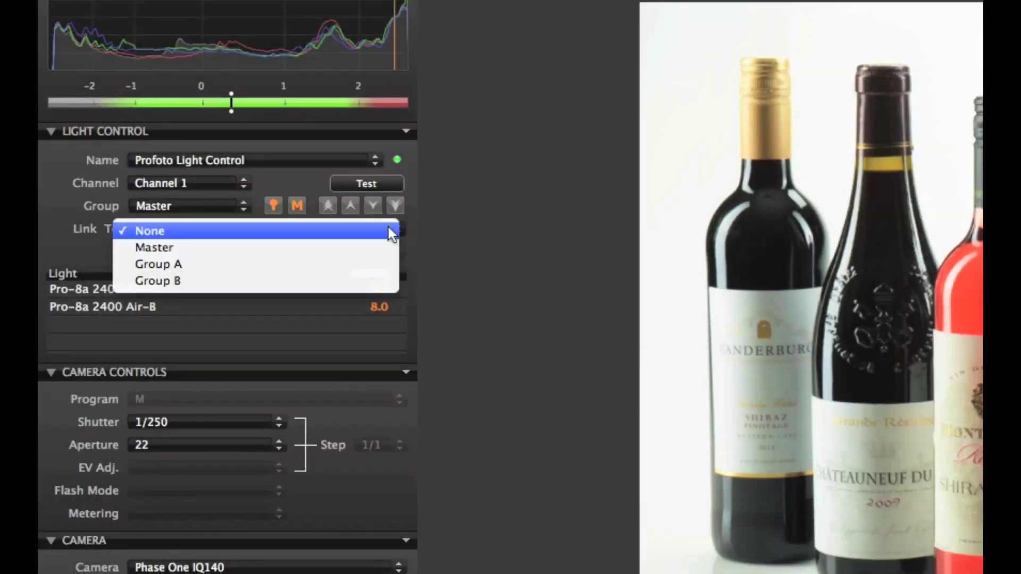
{"action": "left_click", "coordinate": [382, 247]}
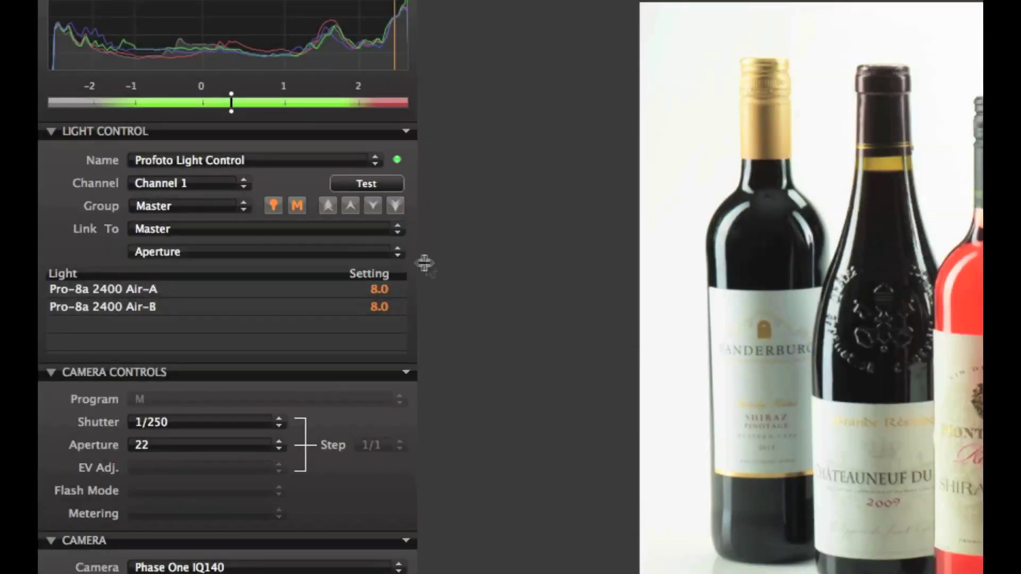
{"action": "left_click", "coordinate": [395, 252]}
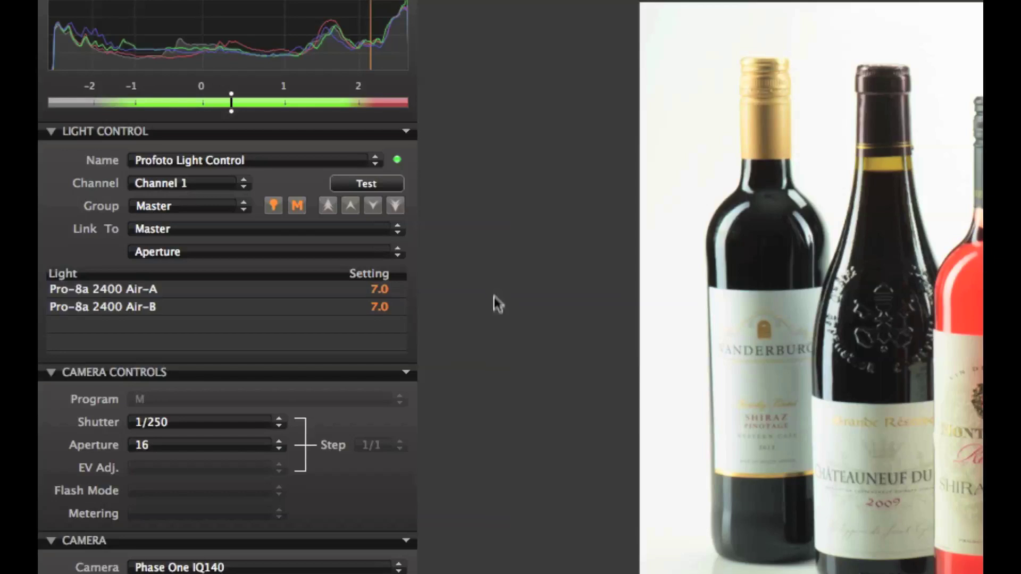
- Set the camera aperture to 4, so both linked flashes drop to 3.0
{"action": "left_click", "coordinate": [252, 444]}
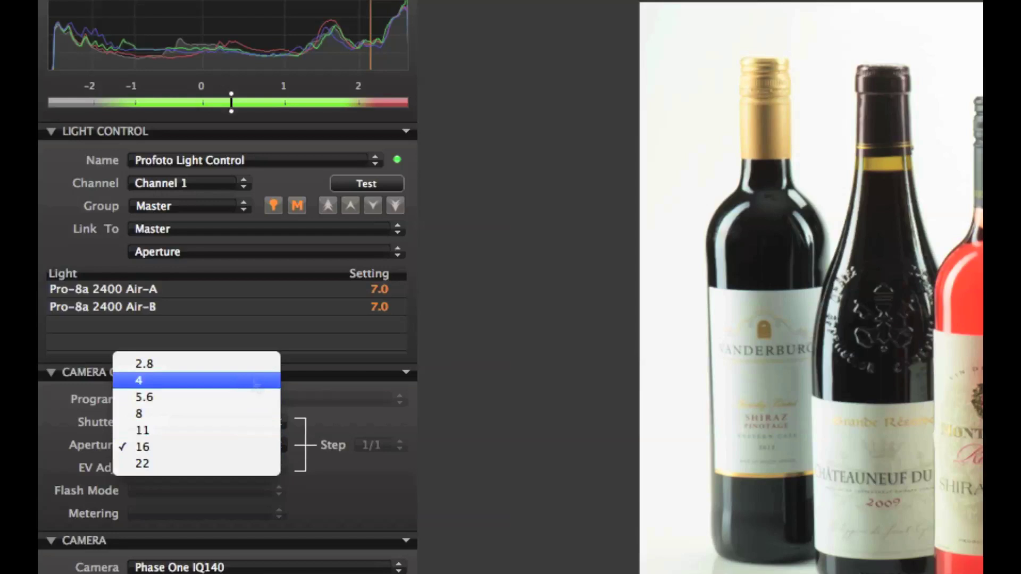
{"action": "left_click", "coordinate": [256, 384]}
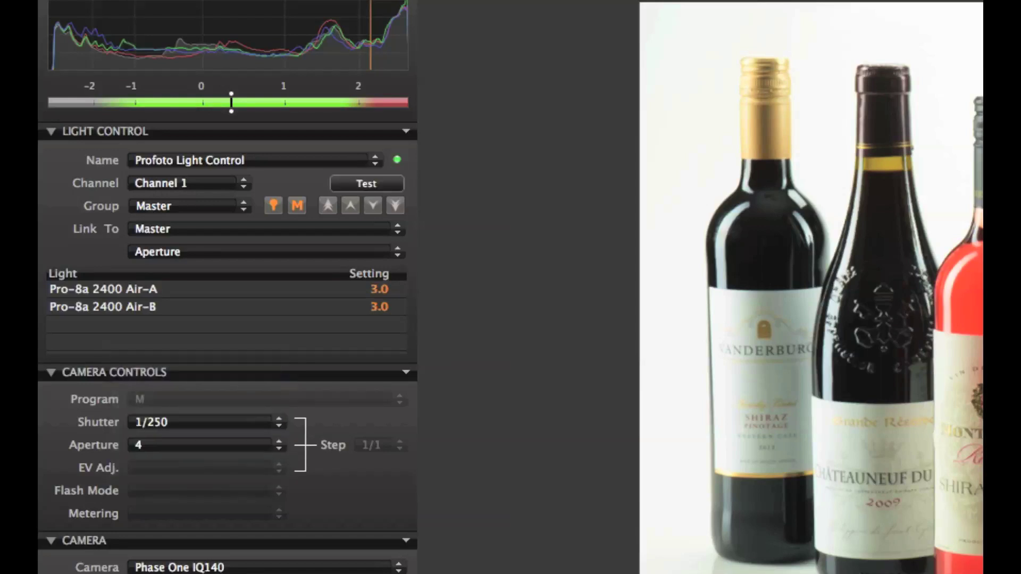